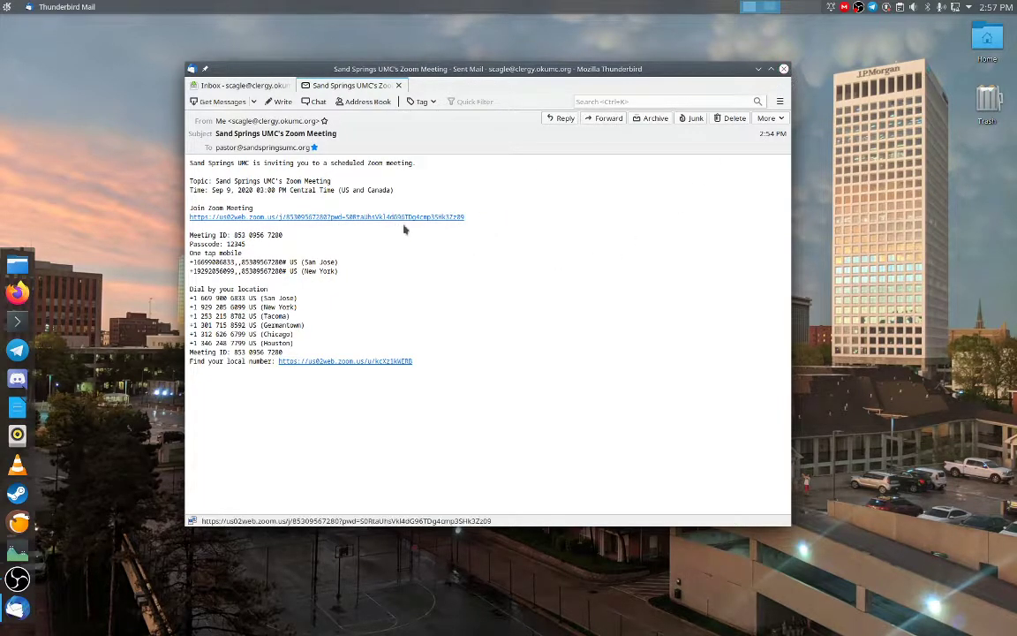
Step: Close the Thunderbird window showing the sent Zoom meeting invitation
click(783, 70)
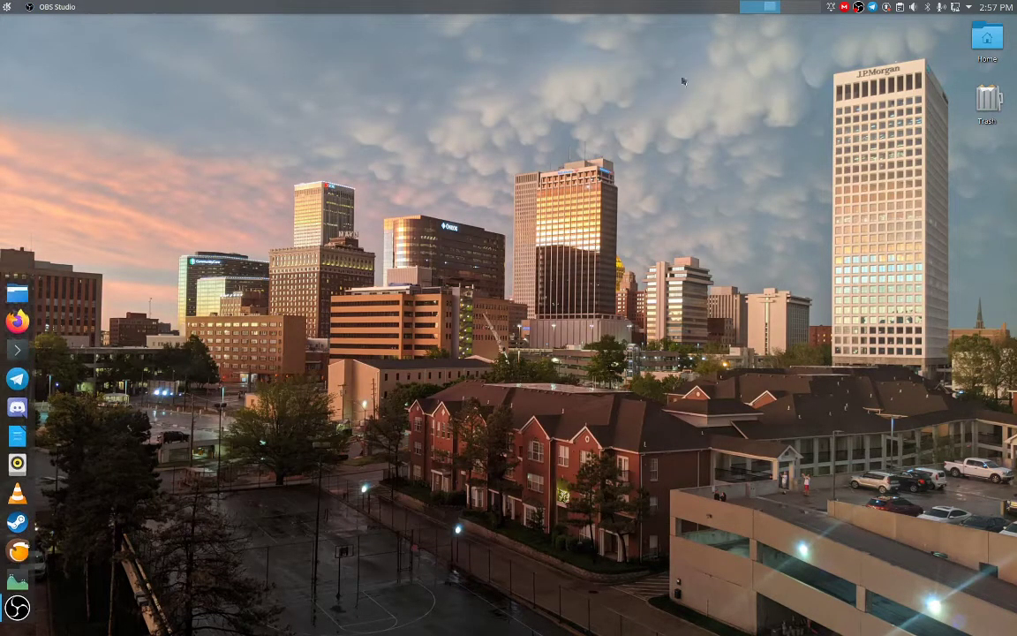
Step: Launch Firefox, shift its window right, and go to zoom.us/download
click(20, 320)
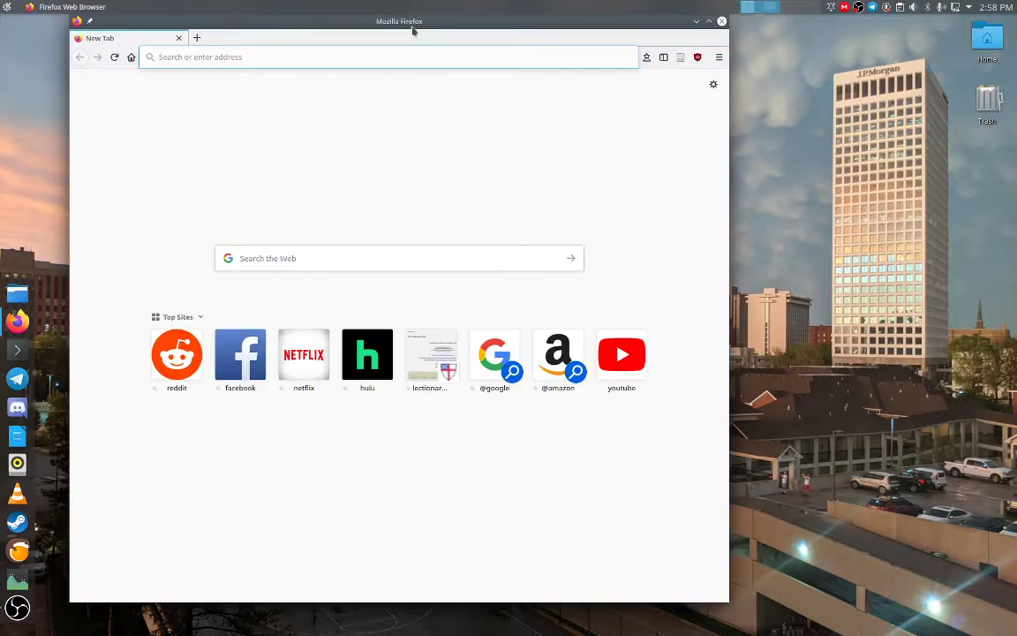
drag(416, 31, 513, 33)
click(436, 66)
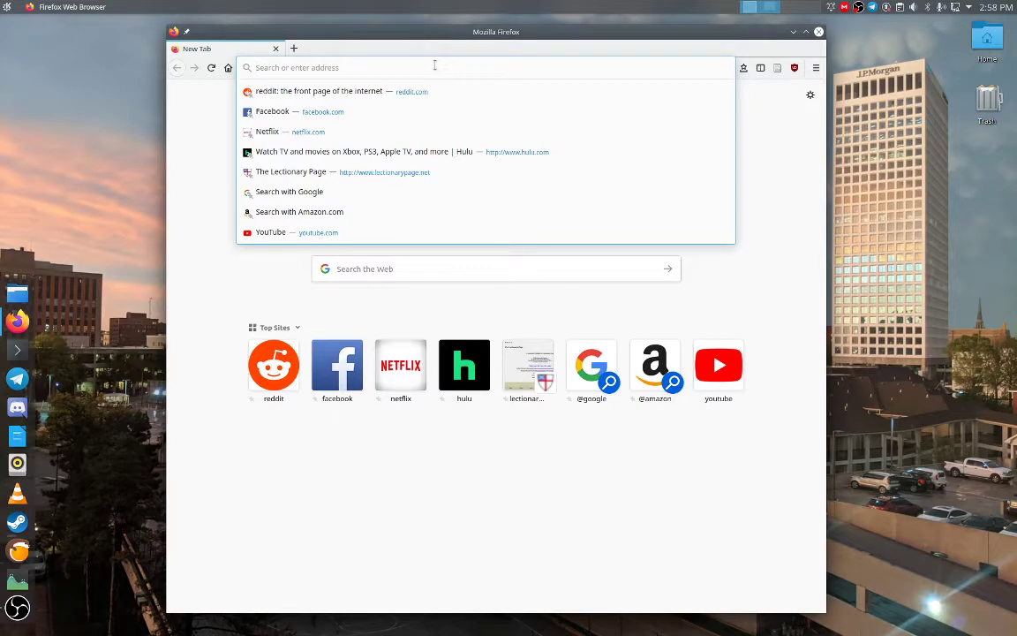
text(zoom.)
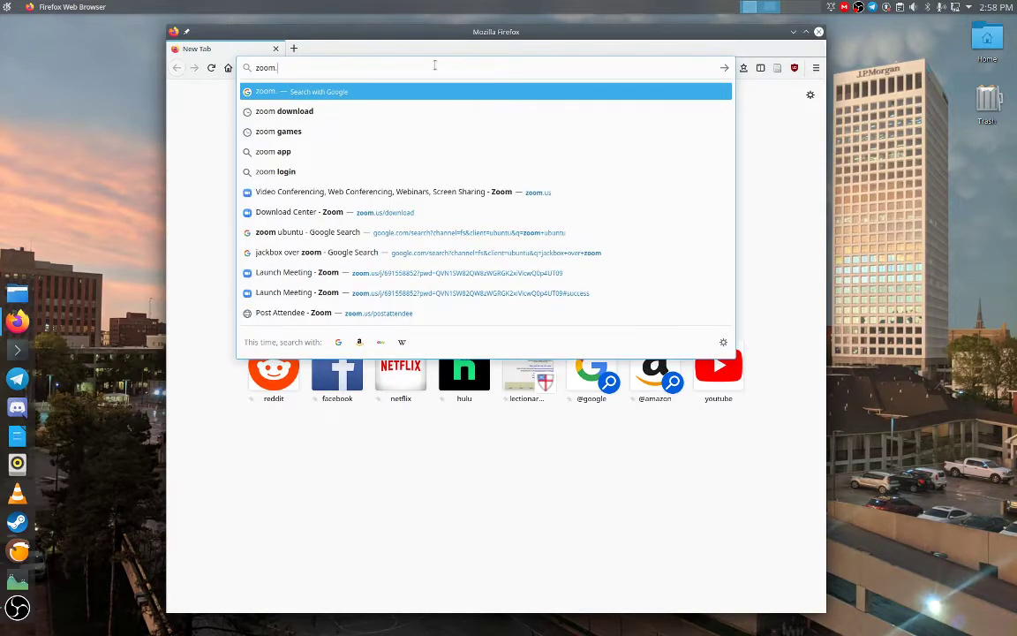
text(us/download)
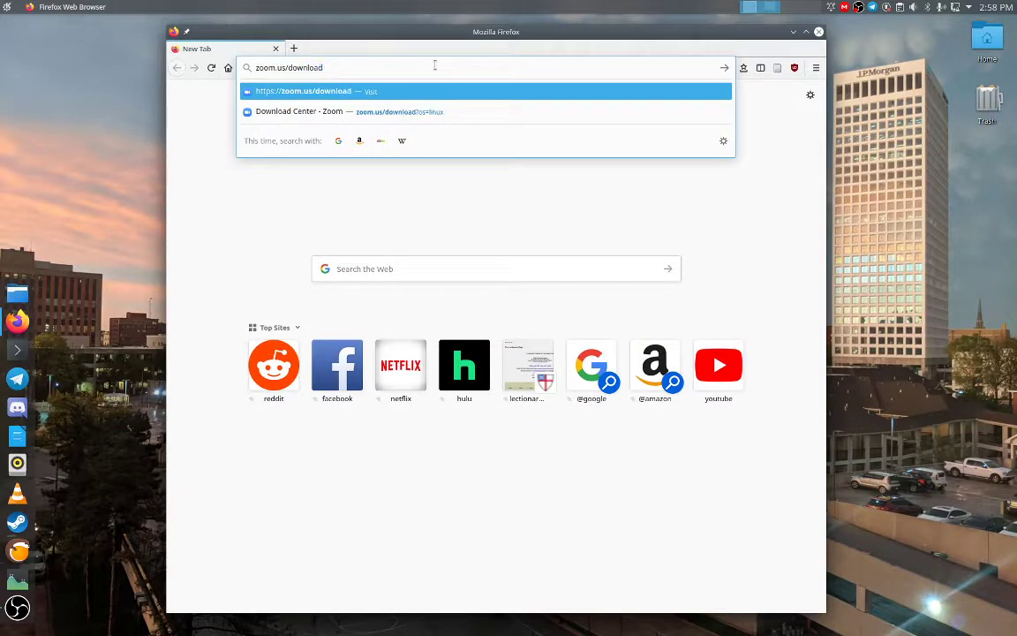
key(Return)
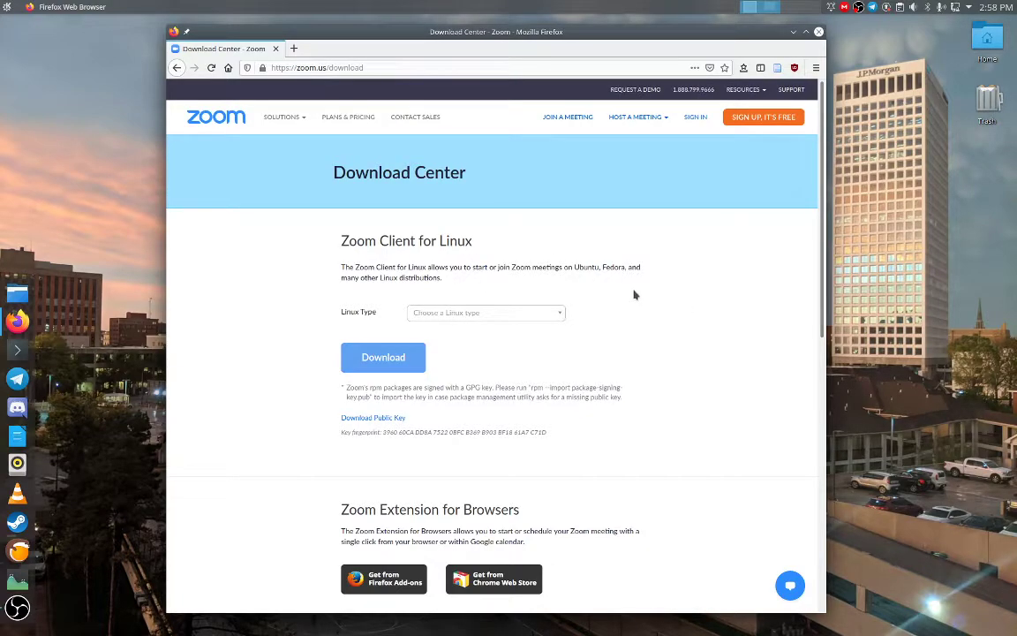
Step: Scroll down through the Zoom Download Center page
scroll(625, 267, down, 3)
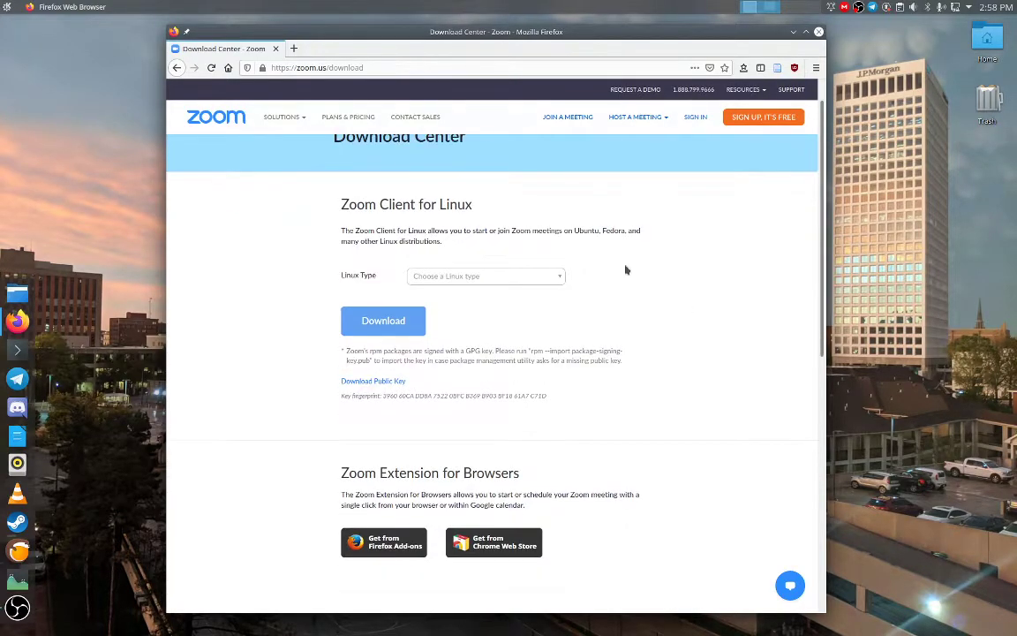
scroll(625, 269, down, 5)
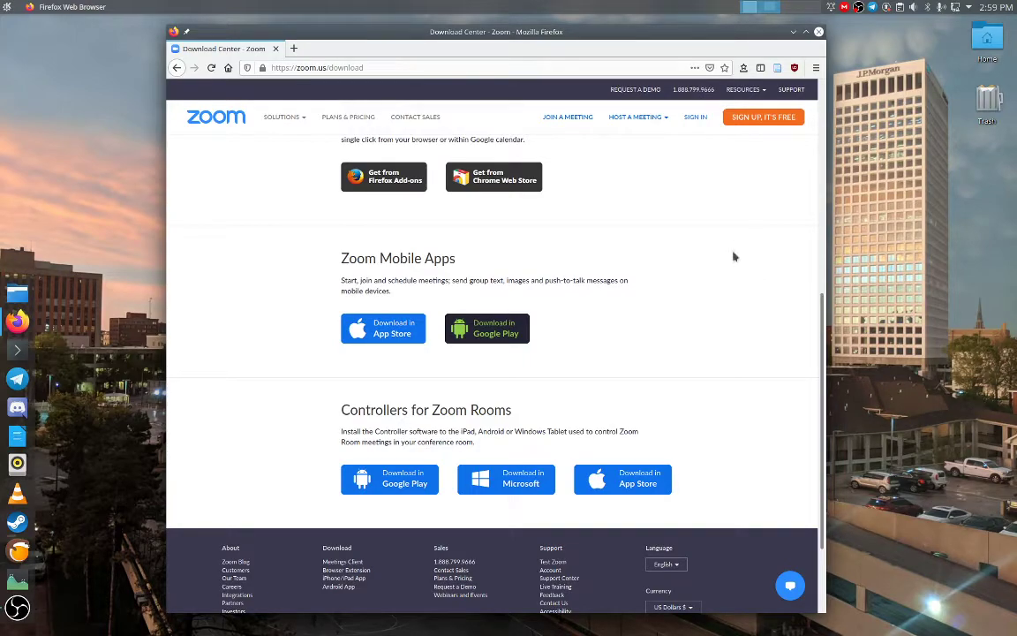
Step: Start the free Zoom sign-up and enter a birth date of January 1 and a year
click(777, 125)
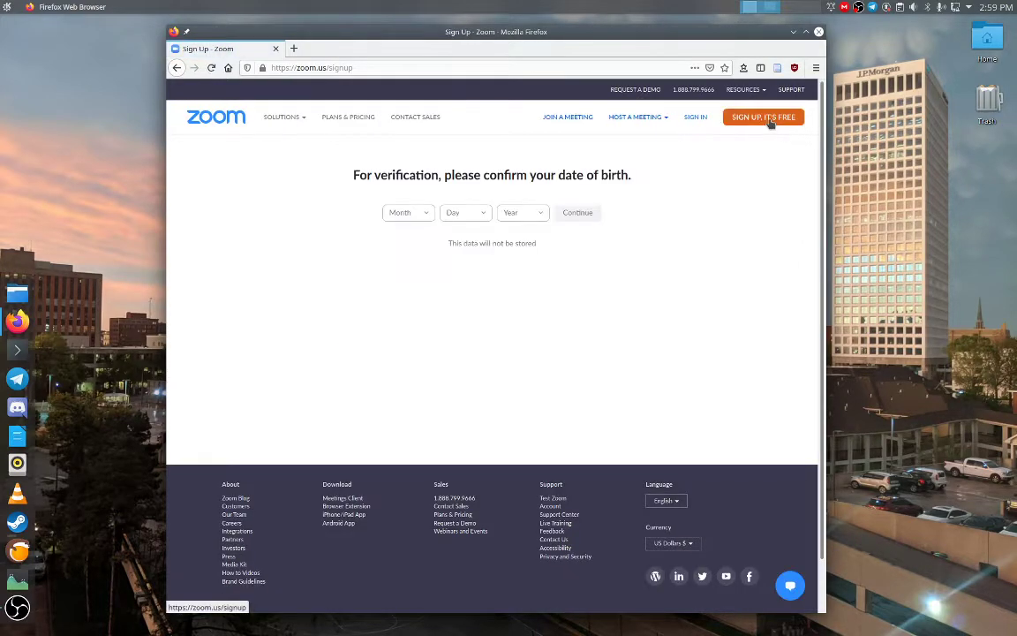
click(428, 214)
click(395, 236)
click(476, 215)
click(462, 239)
click(532, 216)
scroll(529, 264, down, 3)
scroll(529, 267, down, 20)
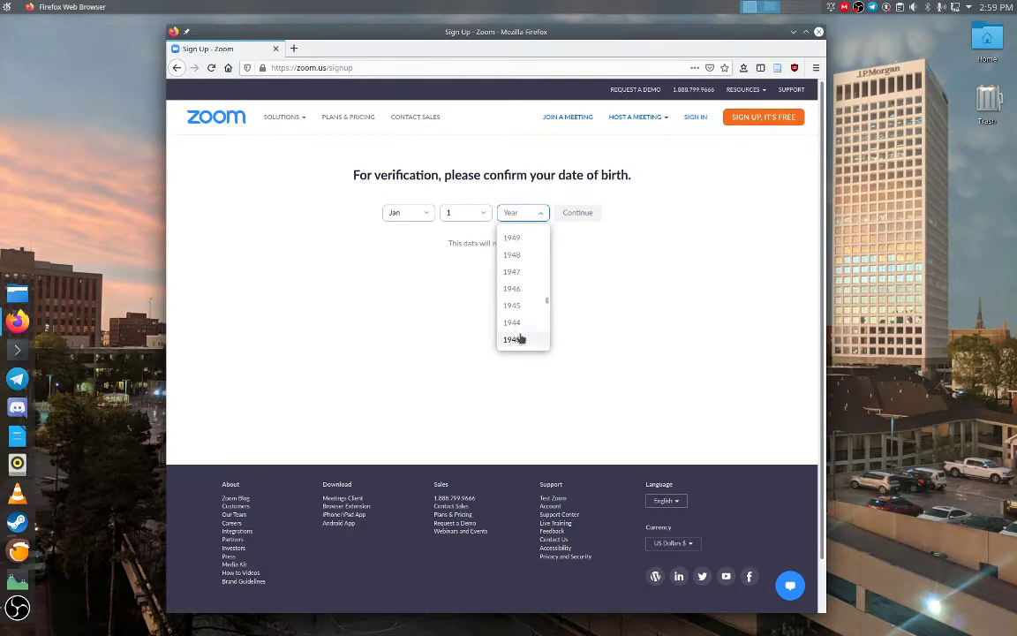
click(527, 329)
Step: Confirm the date of birth on the Sign Up Free page, then close Firefox
click(577, 213)
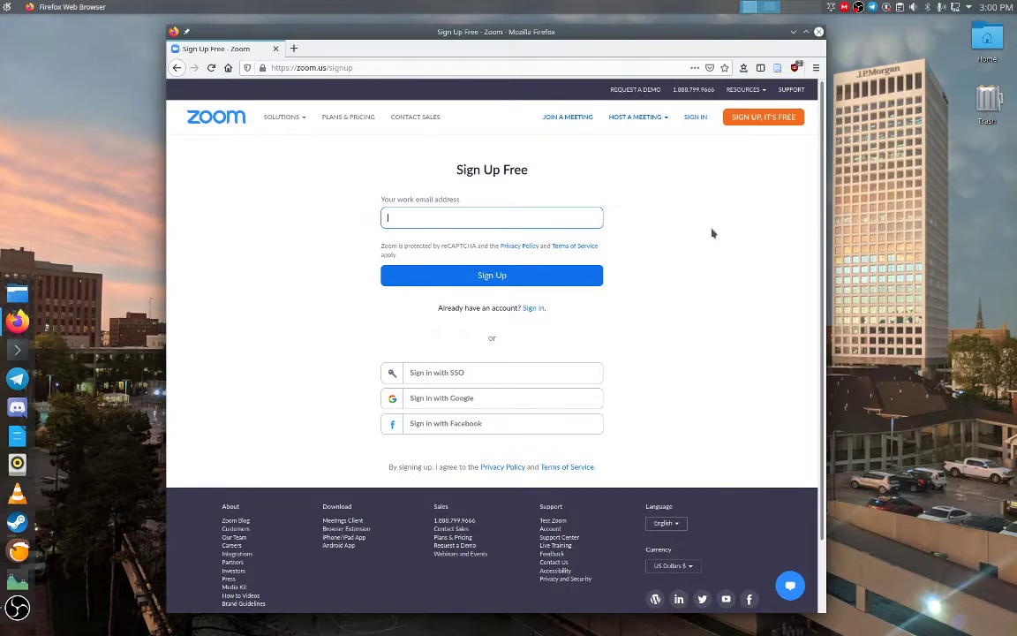
click(713, 233)
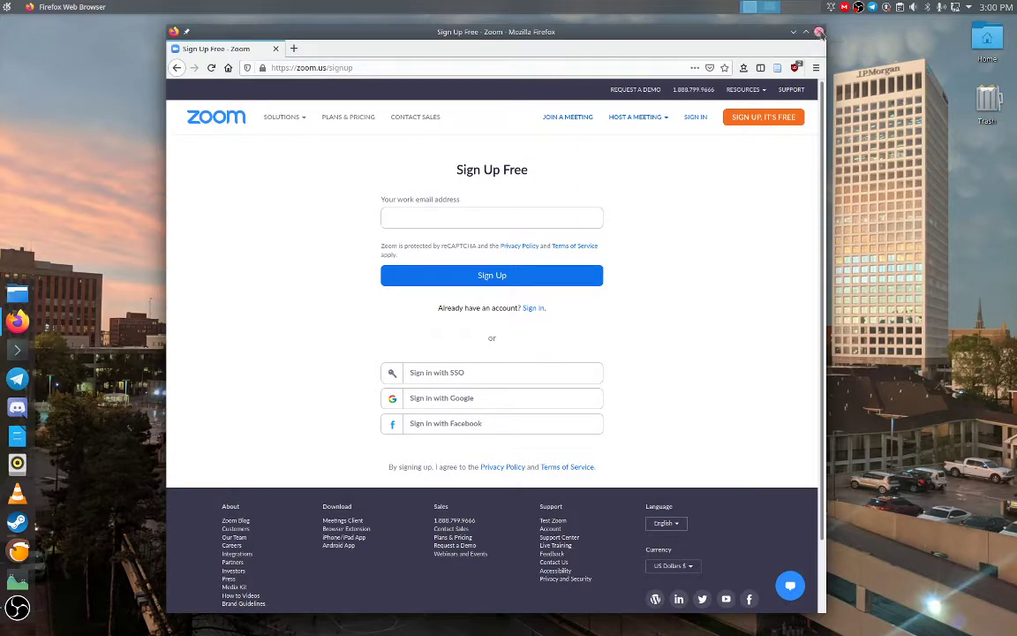
click(819, 33)
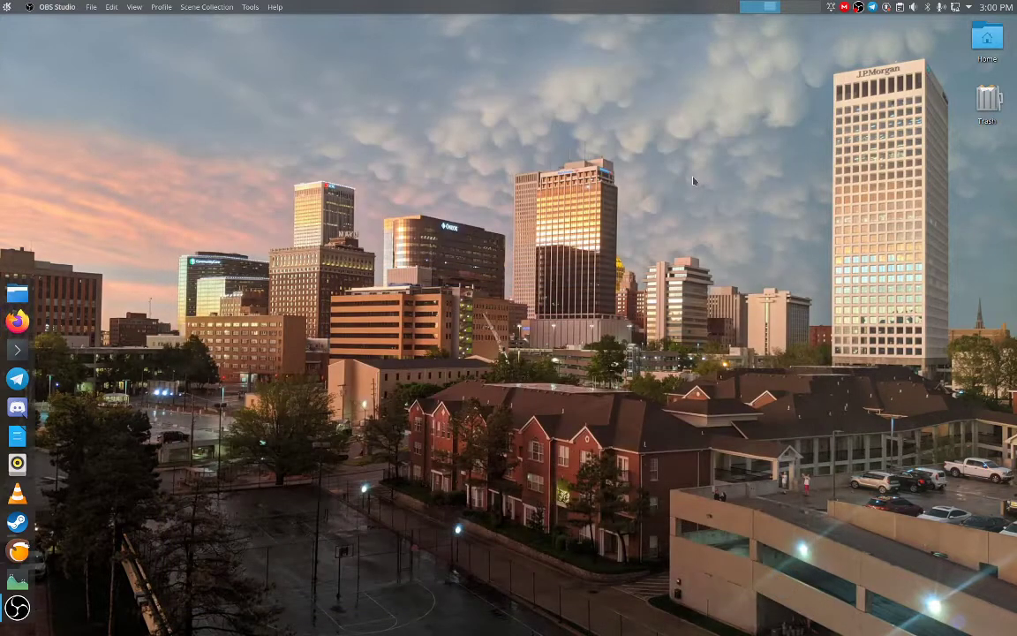
Step: Launch the Zoom desktop client from the launcher and centre its window
key(super)
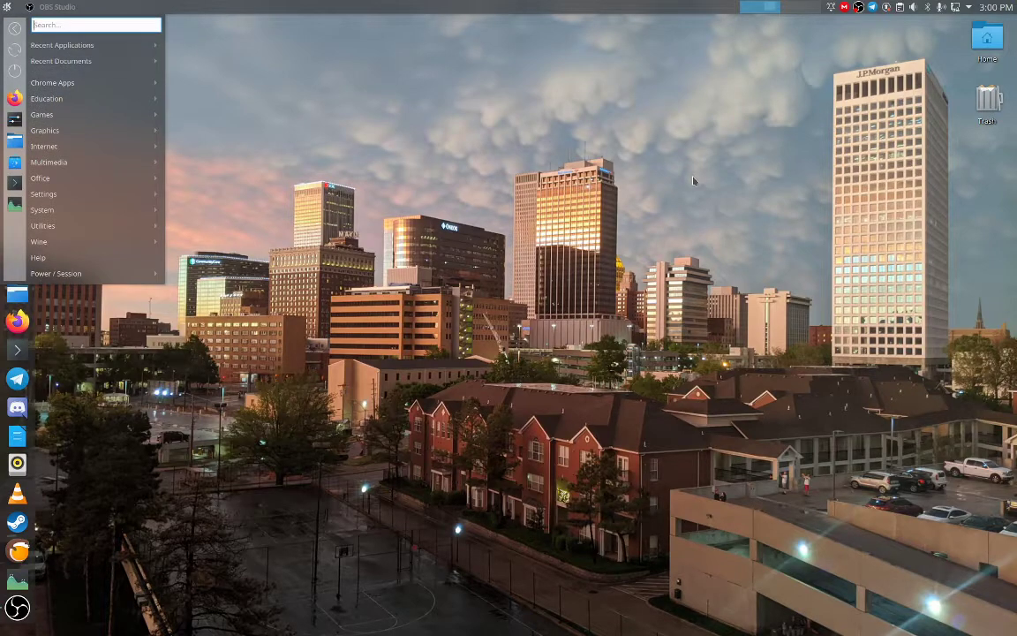
text(zoom)
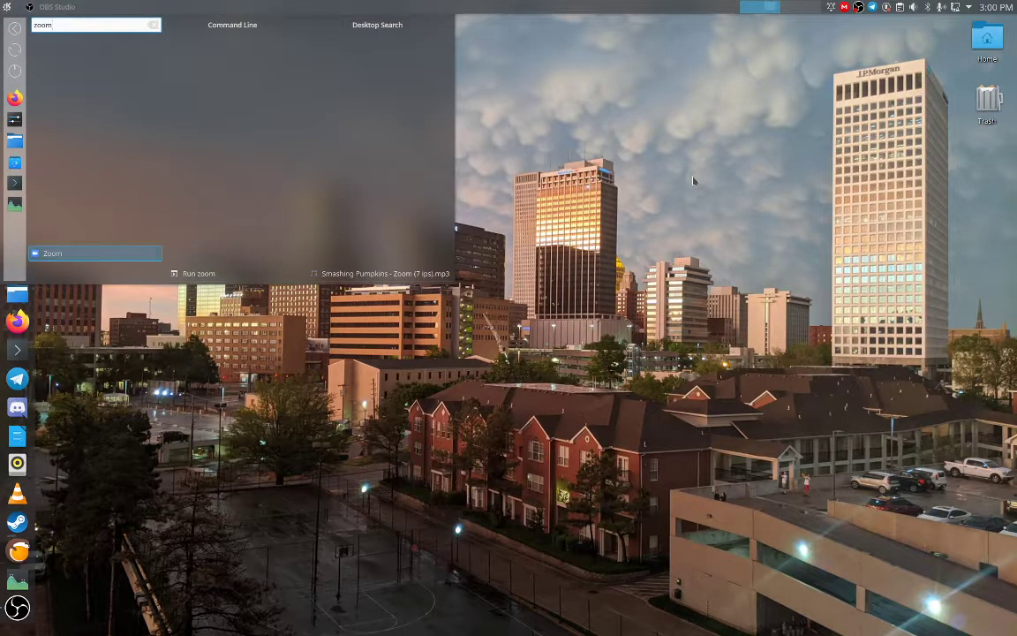
key(Return)
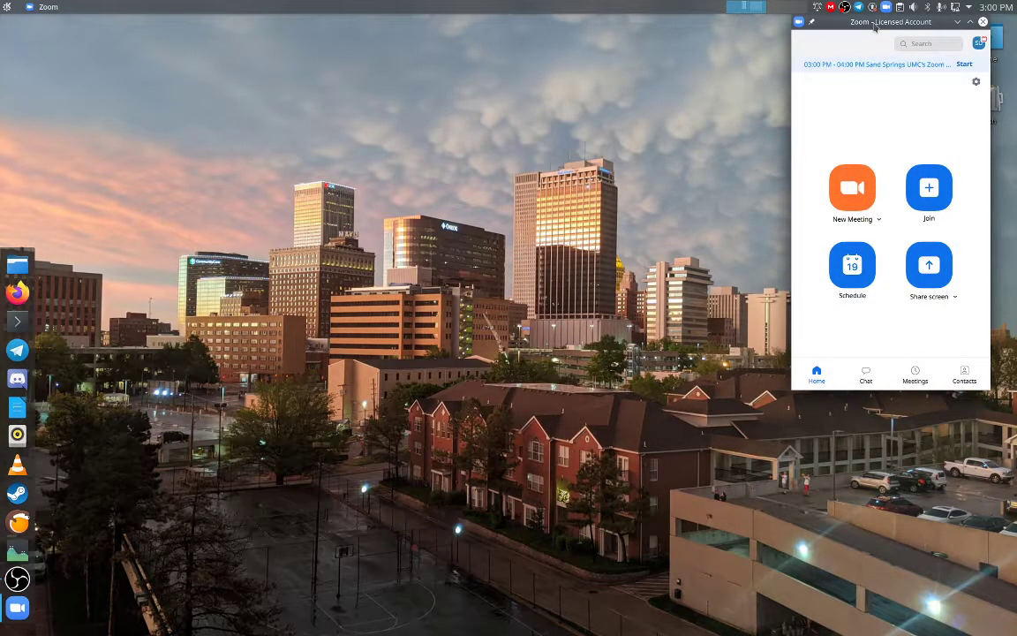
drag(874, 27, 618, 101)
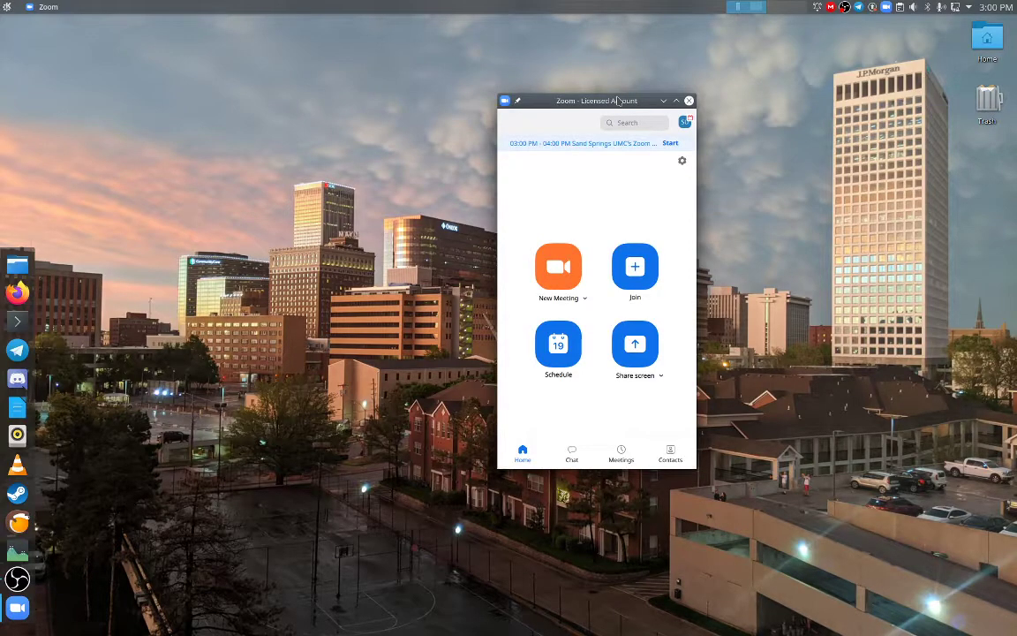
Step: Sign out of the current Zoom account through the profile menu
drag(619, 116, 799, 106)
click(864, 113)
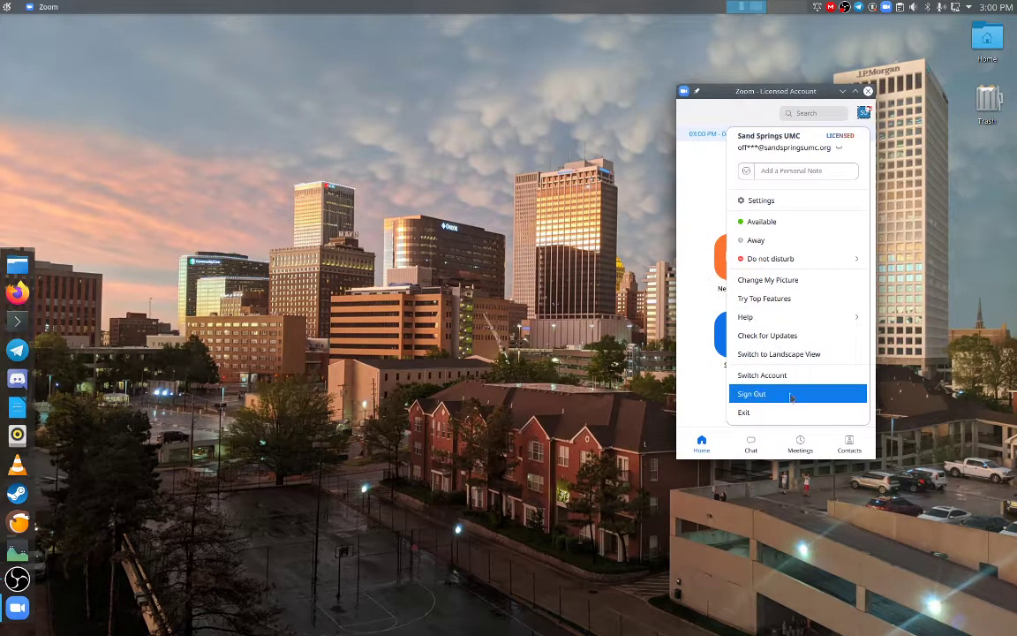
click(756, 394)
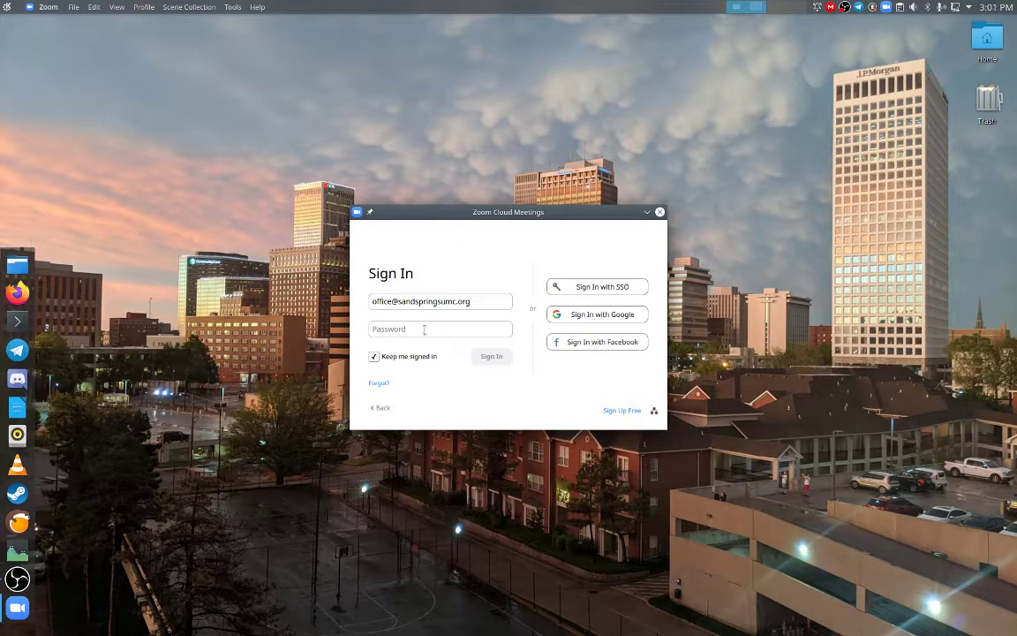
Step: Sign in to Zoom with the pastor's e-mail address and account password
triple_click(474, 302)
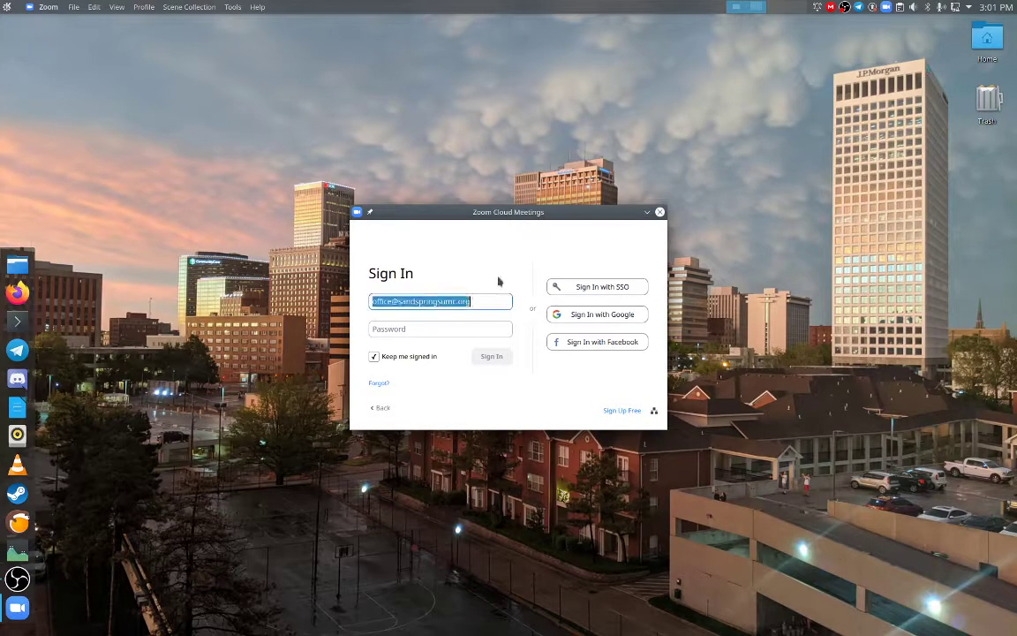
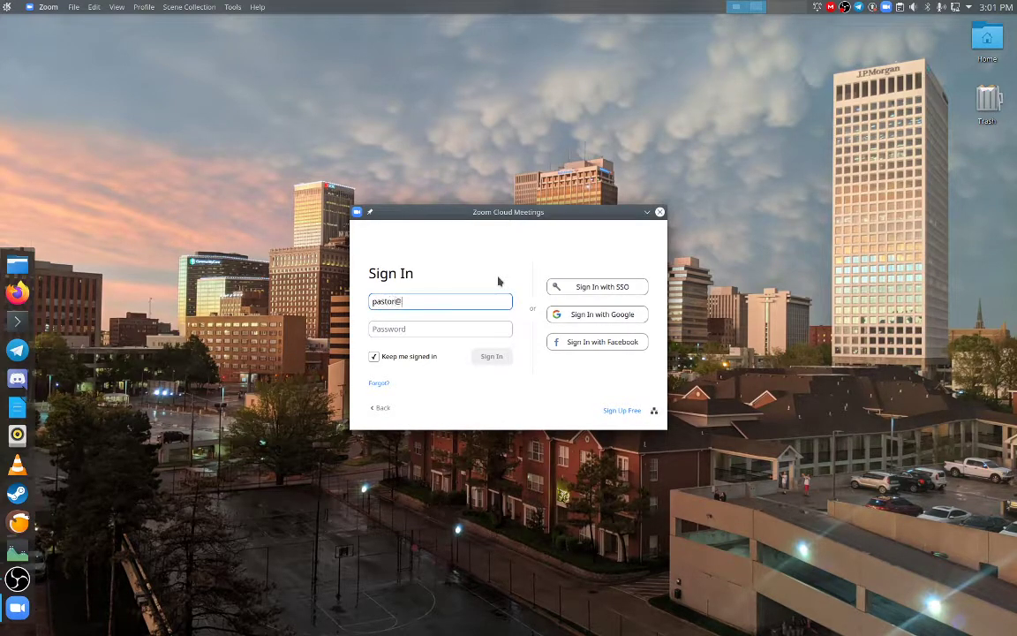
key(Tab)
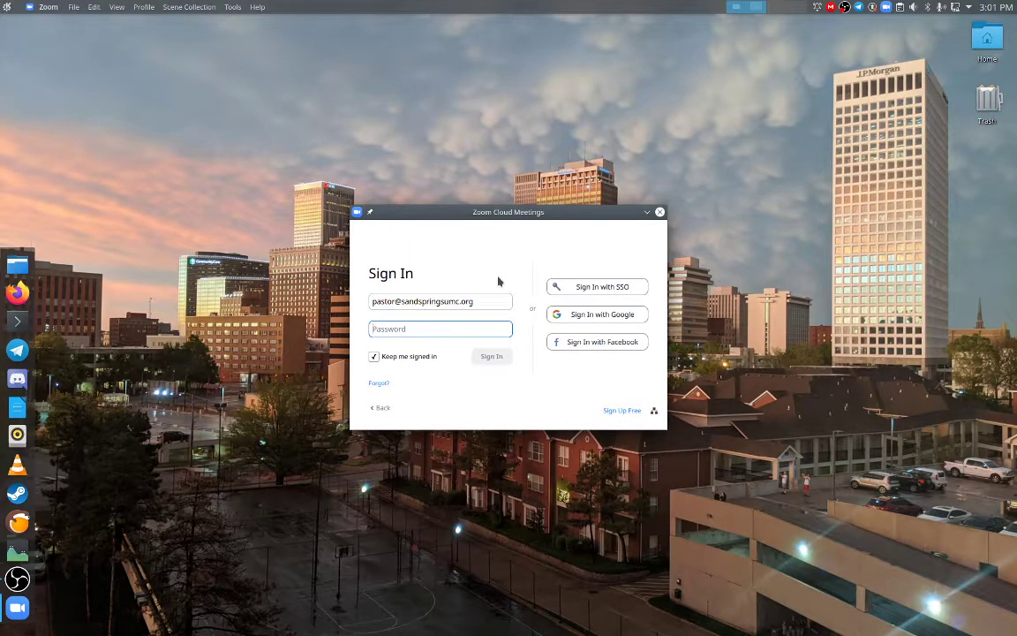
text(**************)
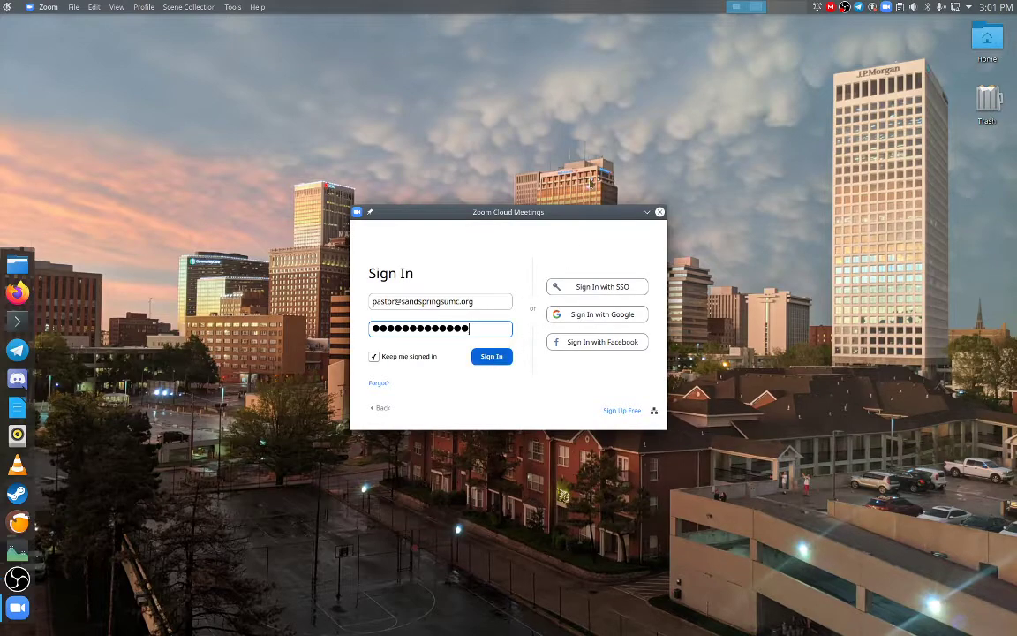
key(Return)
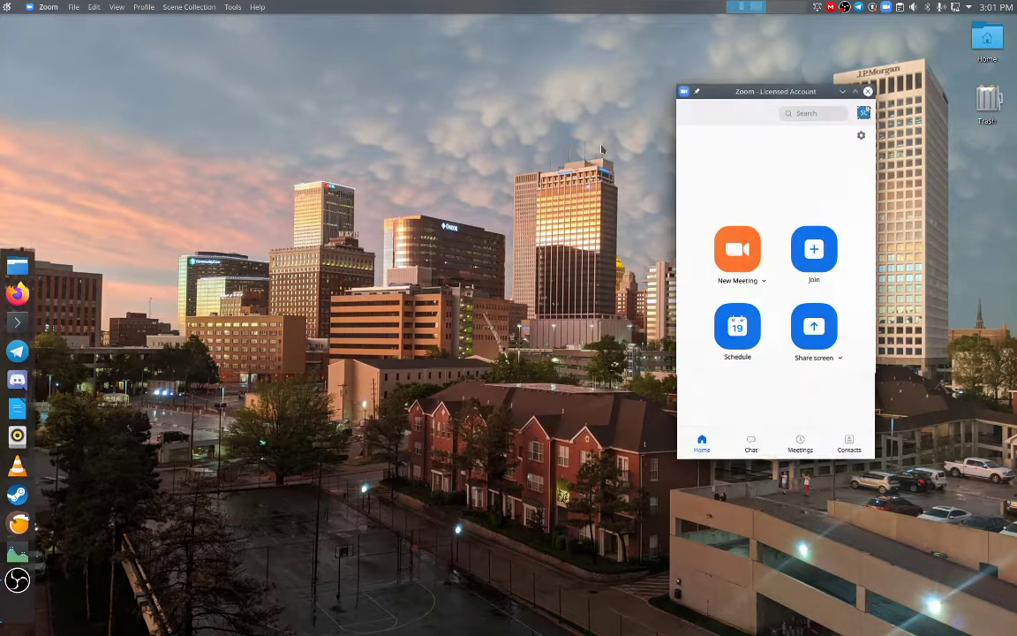
mouse_move(789, 100)
mouse_down()
mouse_move(811, 93)
mouse_move(802, 92)
mouse_up()
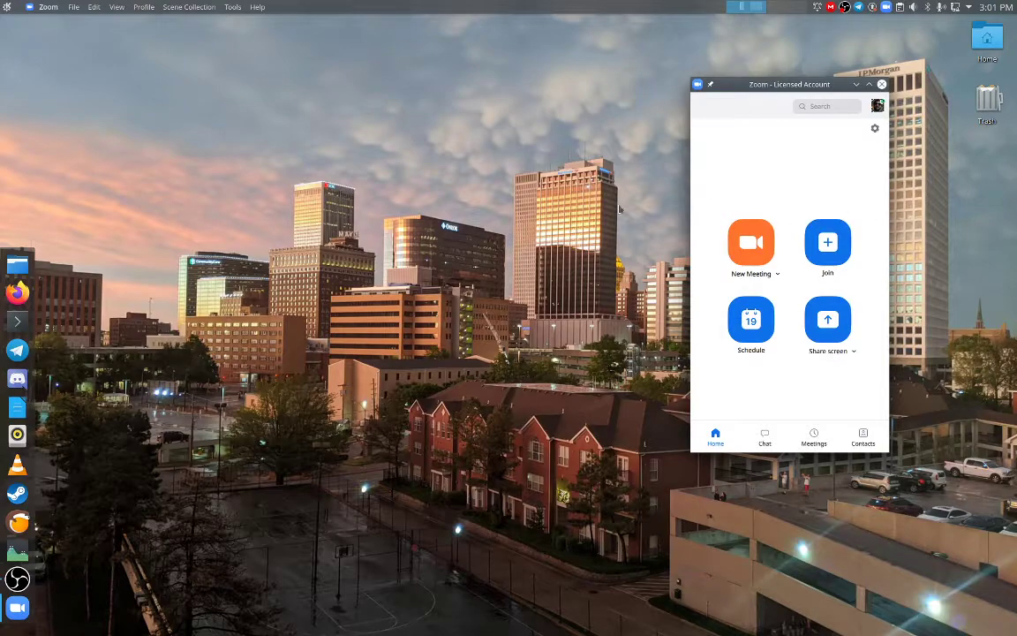
drag(722, 81, 726, 72)
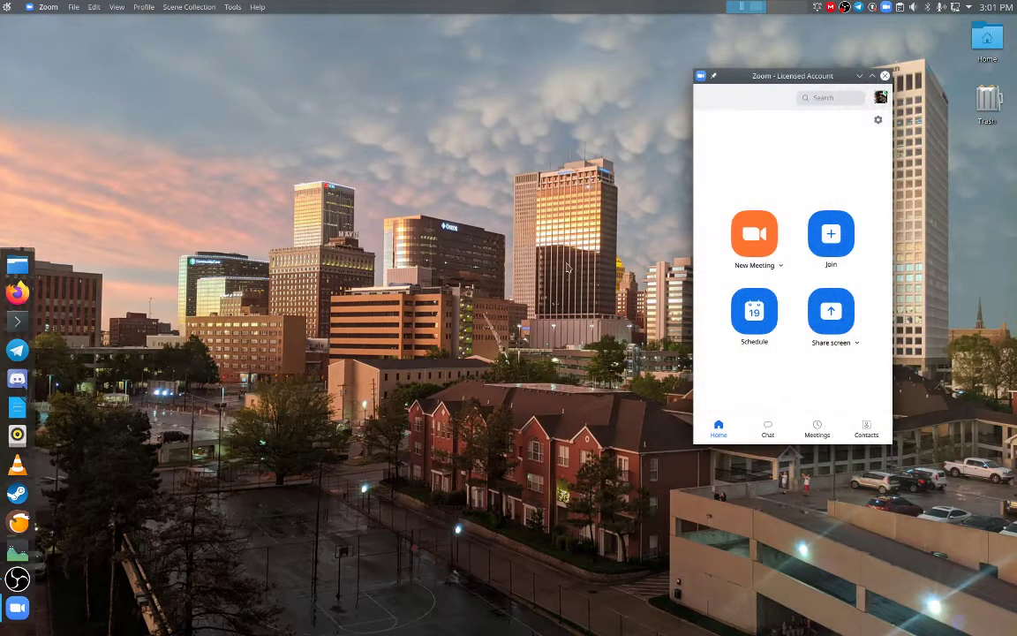